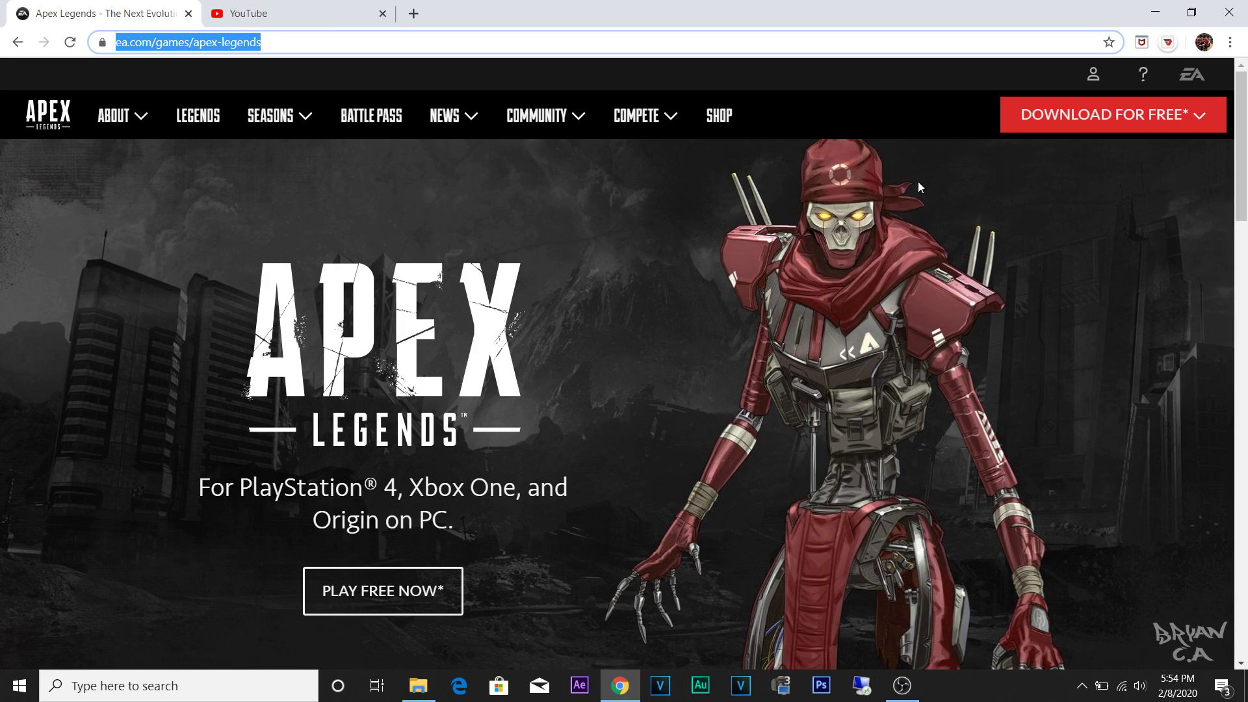
# Step: Download the free Origin on PC installer, ApexLegendsInstaller.exe, to Documents and run it
pyautogui.click(1109, 115)
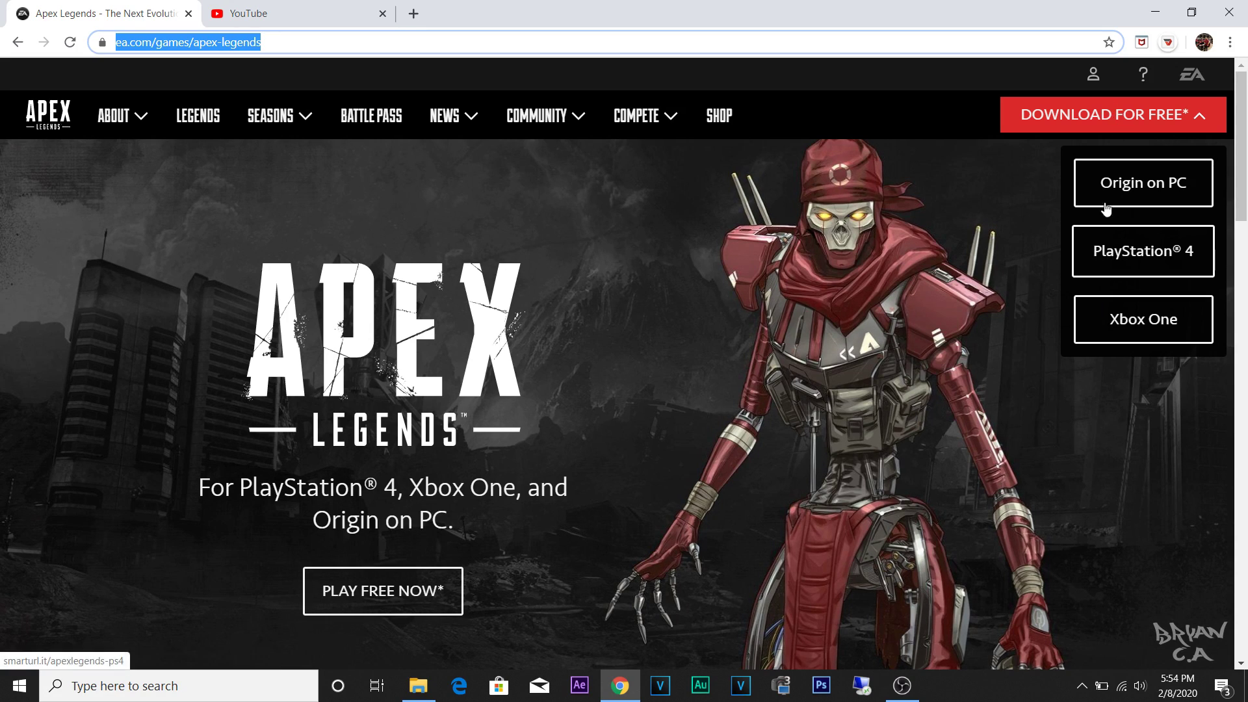
pyautogui.click(1128, 190)
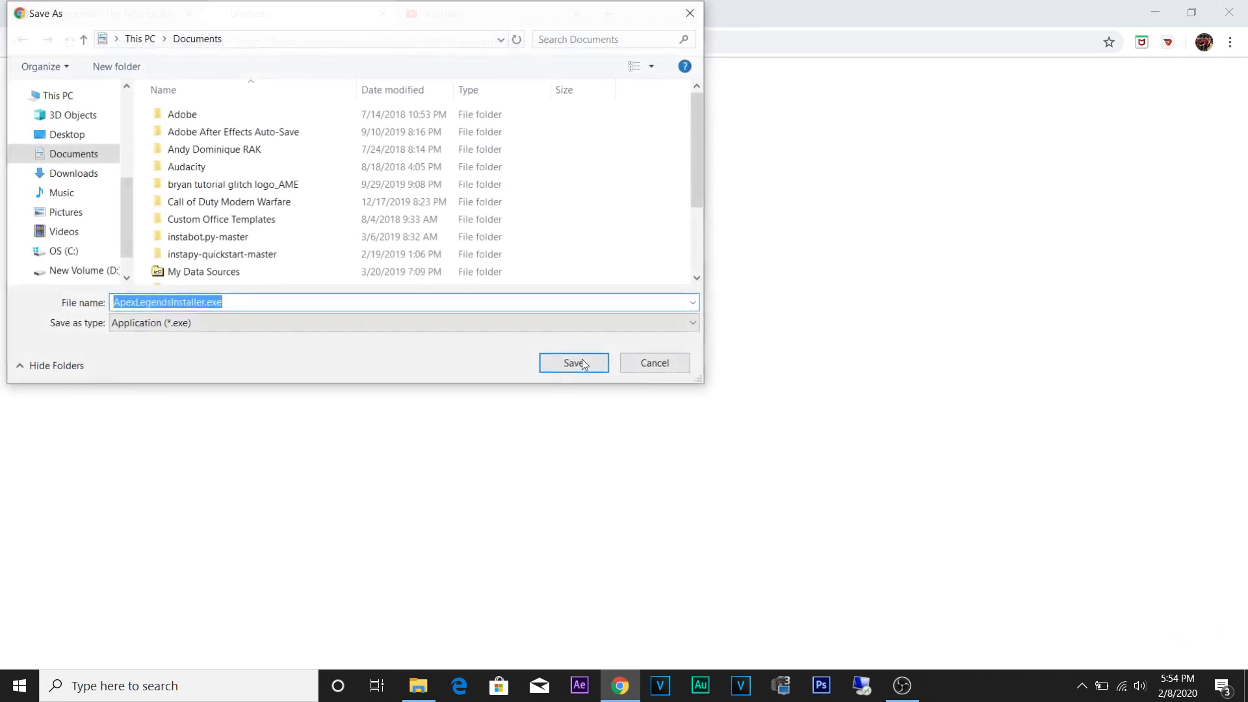
pyautogui.click(550, 365)
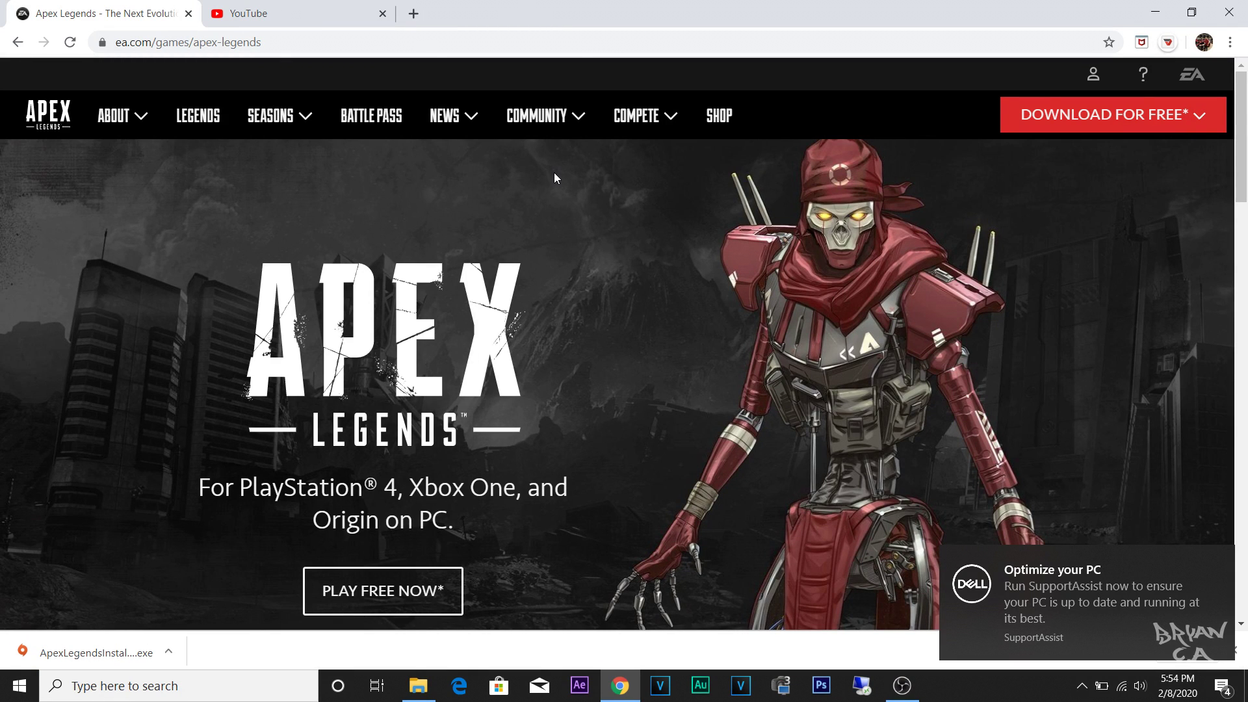
pyautogui.click(169, 652)
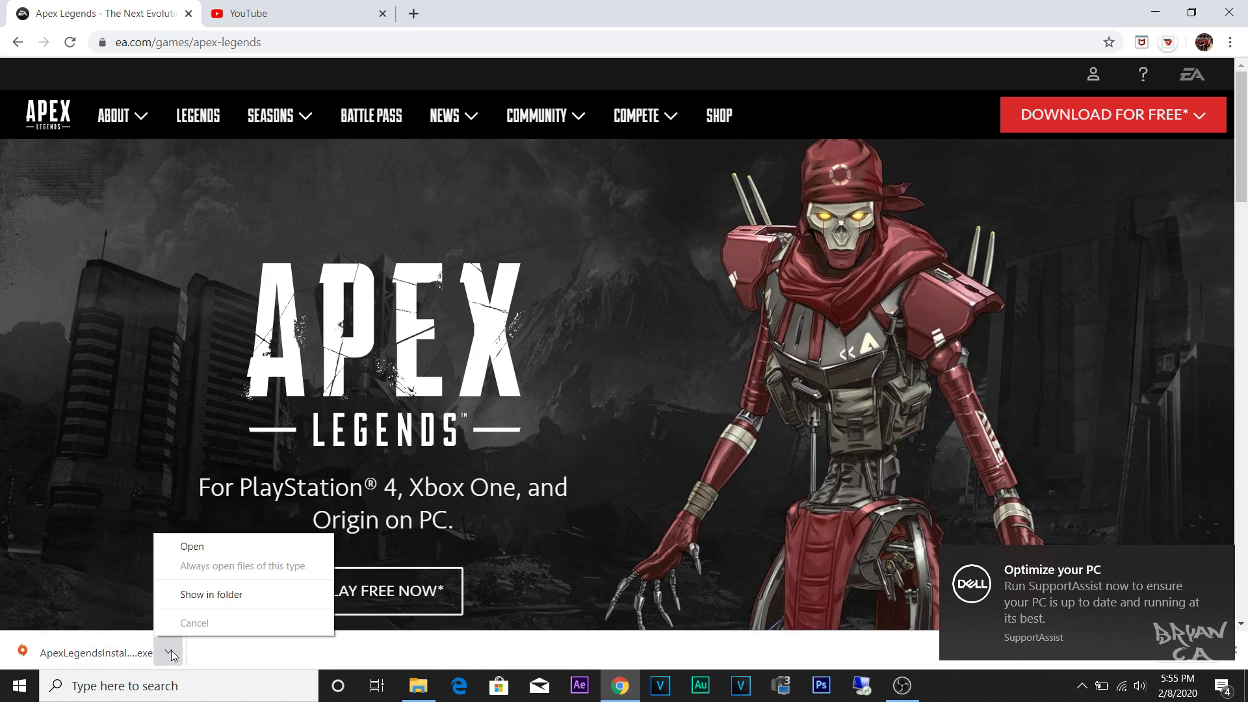
pyautogui.click(195, 546)
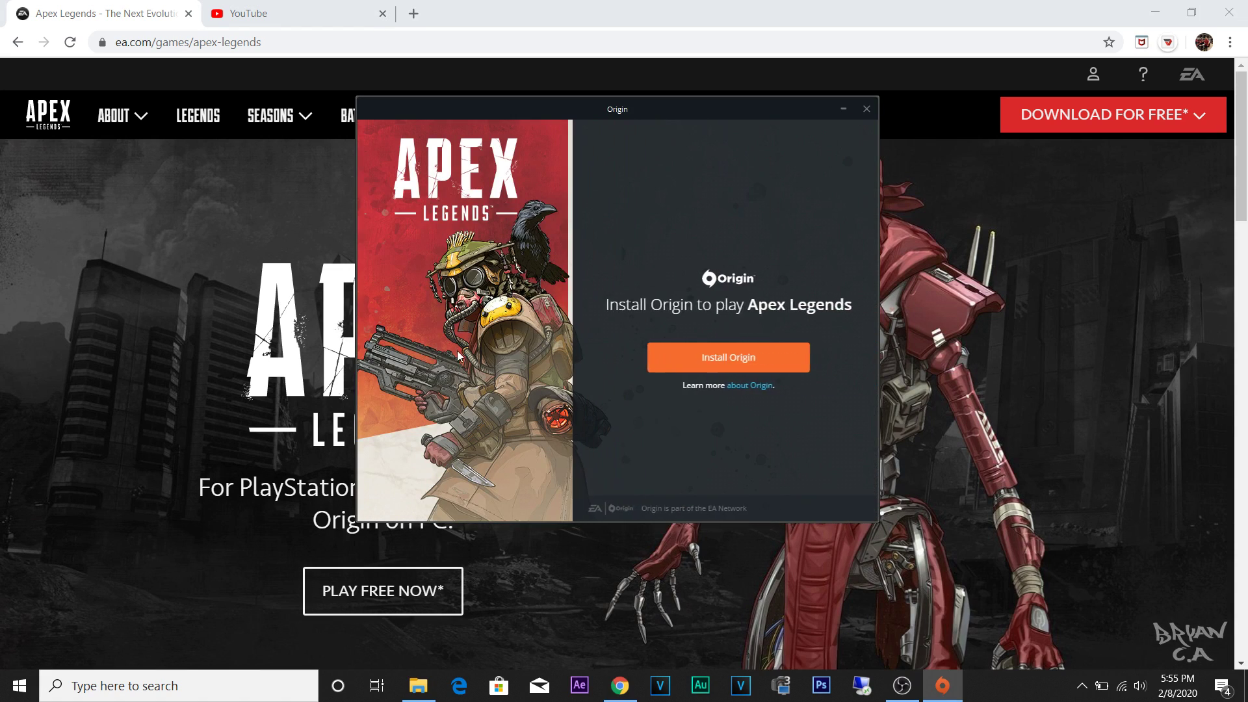
# Step: Install Origin with default settings after accepting its end user license agreement
pyautogui.click(719, 358)
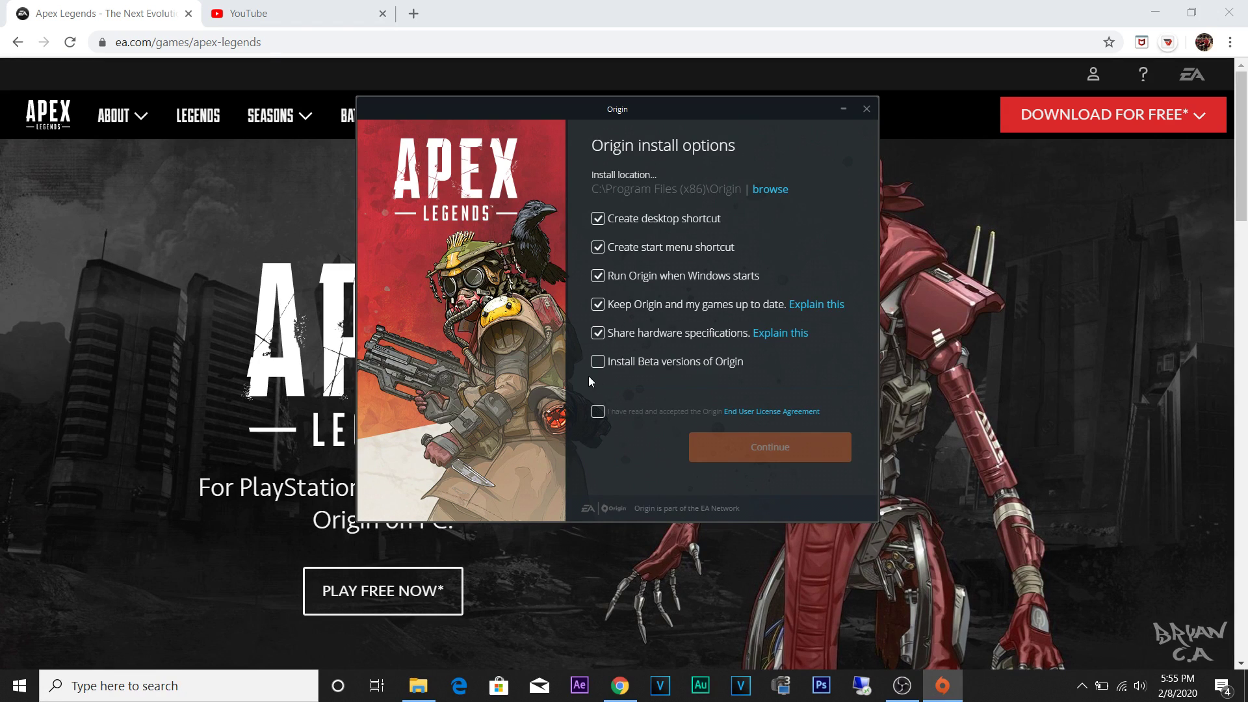
pyautogui.click(598, 412)
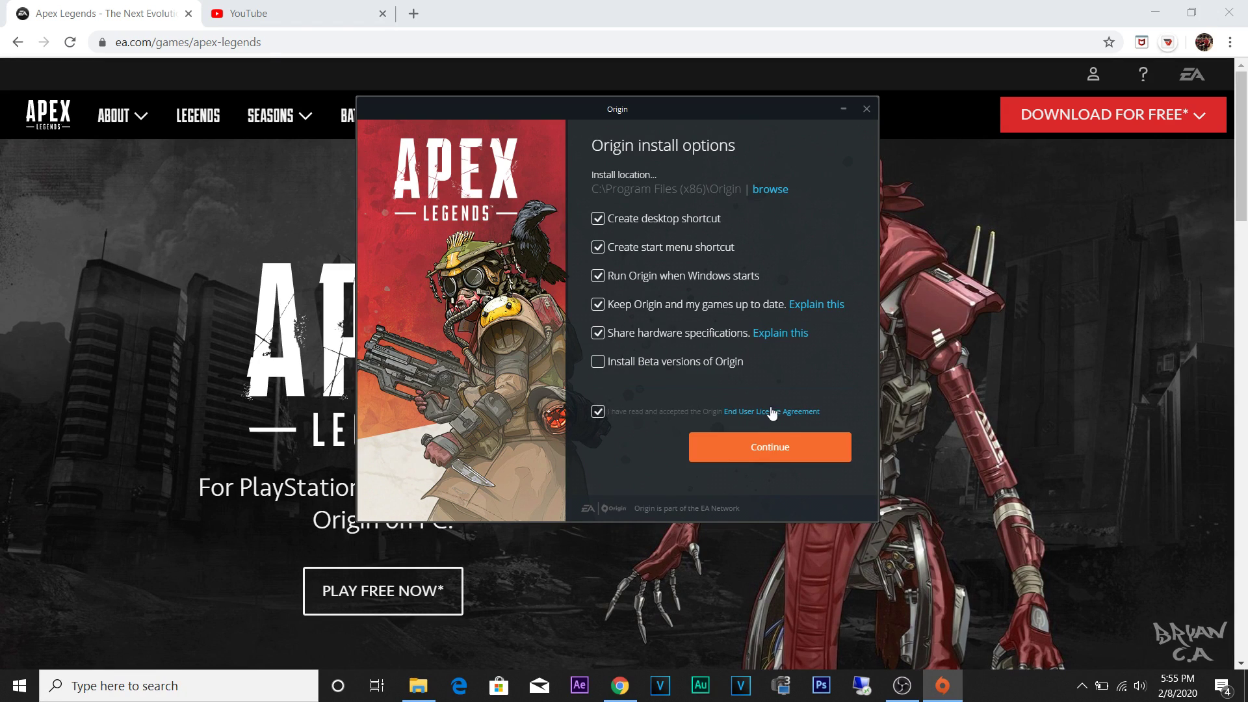
pyautogui.click(762, 448)
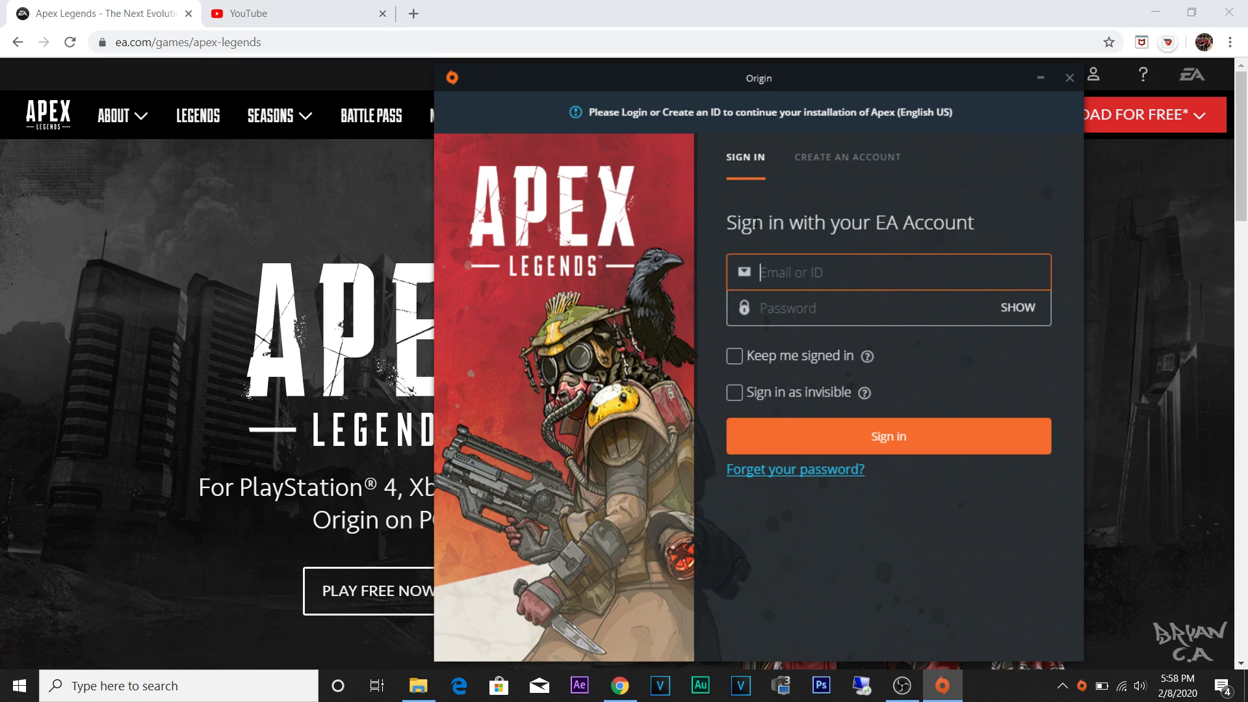
# Step: Create a new EA account with birth date April 10, 1995, accepting the user agreement and privacy policy
pyautogui.click(837, 162)
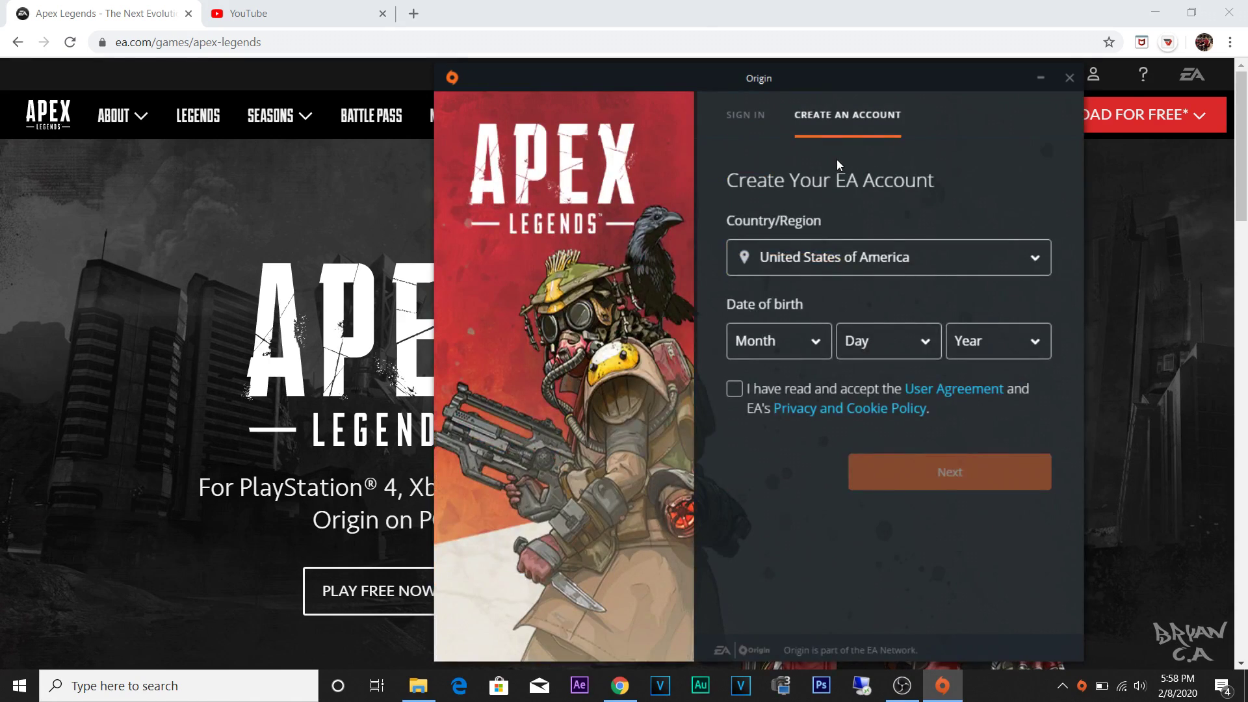
pyautogui.click(798, 338)
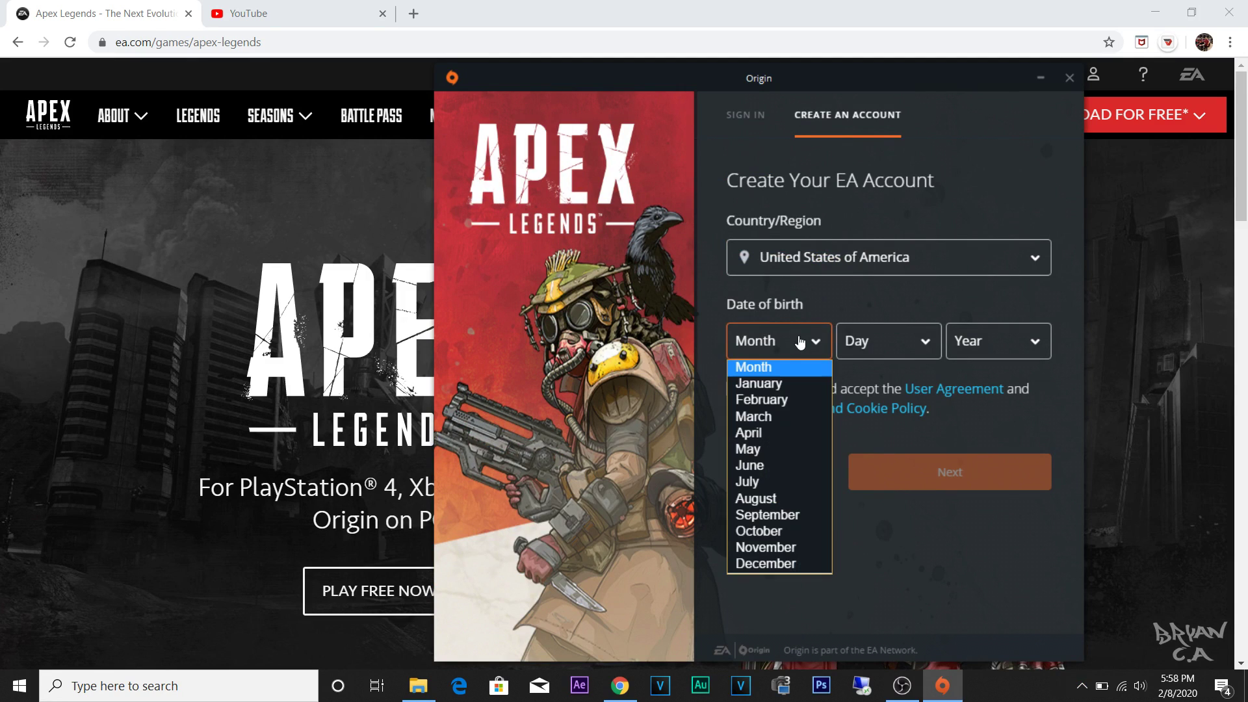
pyautogui.click(754, 432)
pyautogui.click(894, 345)
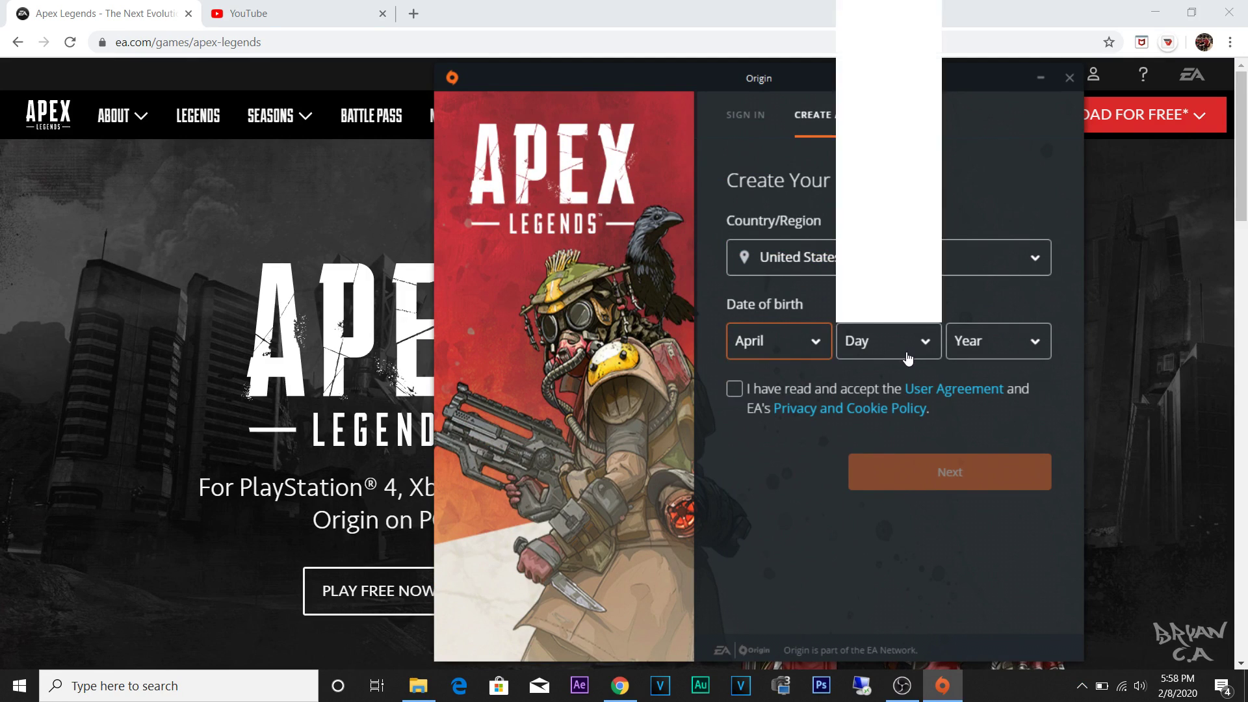
pyautogui.scroll(-1, 881, 200)
pyautogui.click(869, 150)
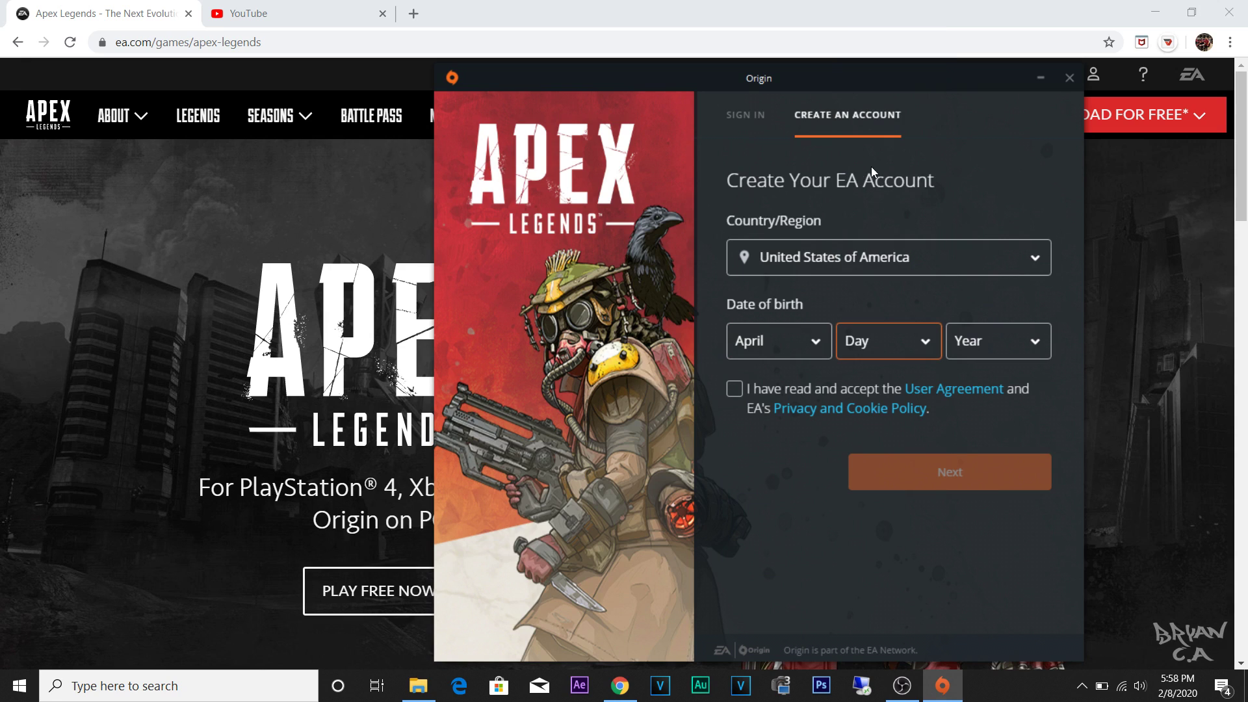
pyautogui.click(977, 340)
pyautogui.scroll(-3, 972, 273)
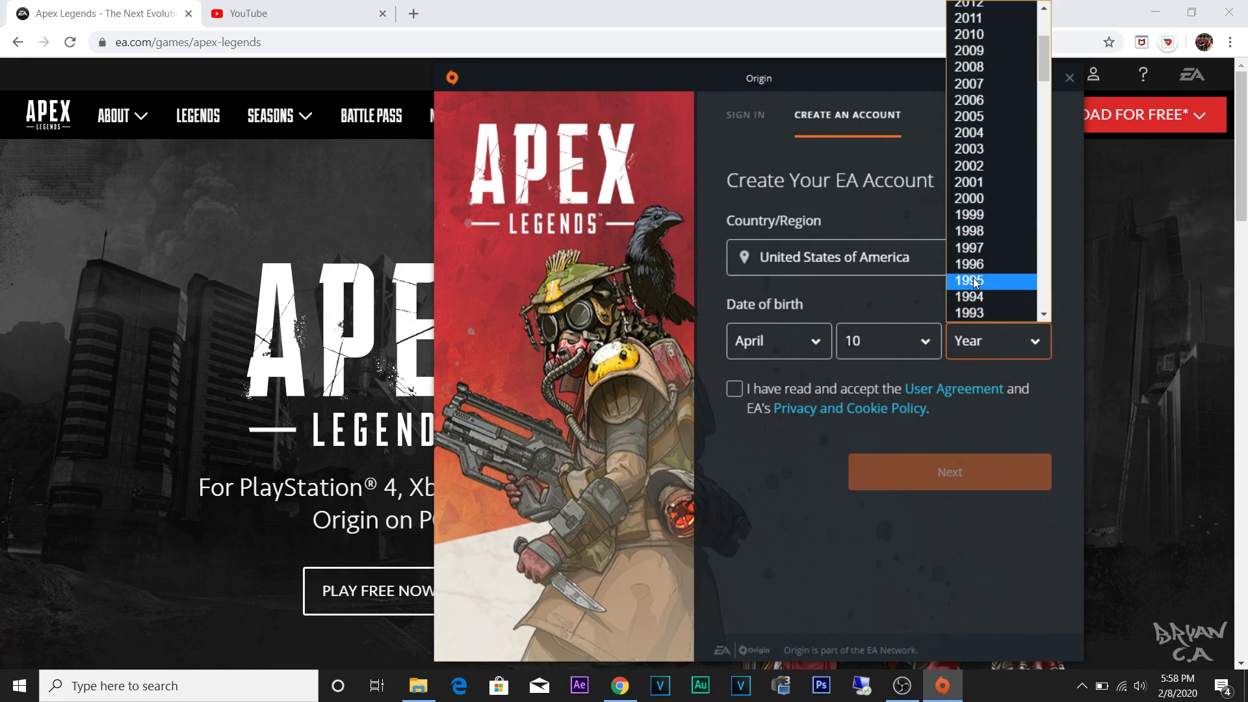
pyautogui.click(968, 284)
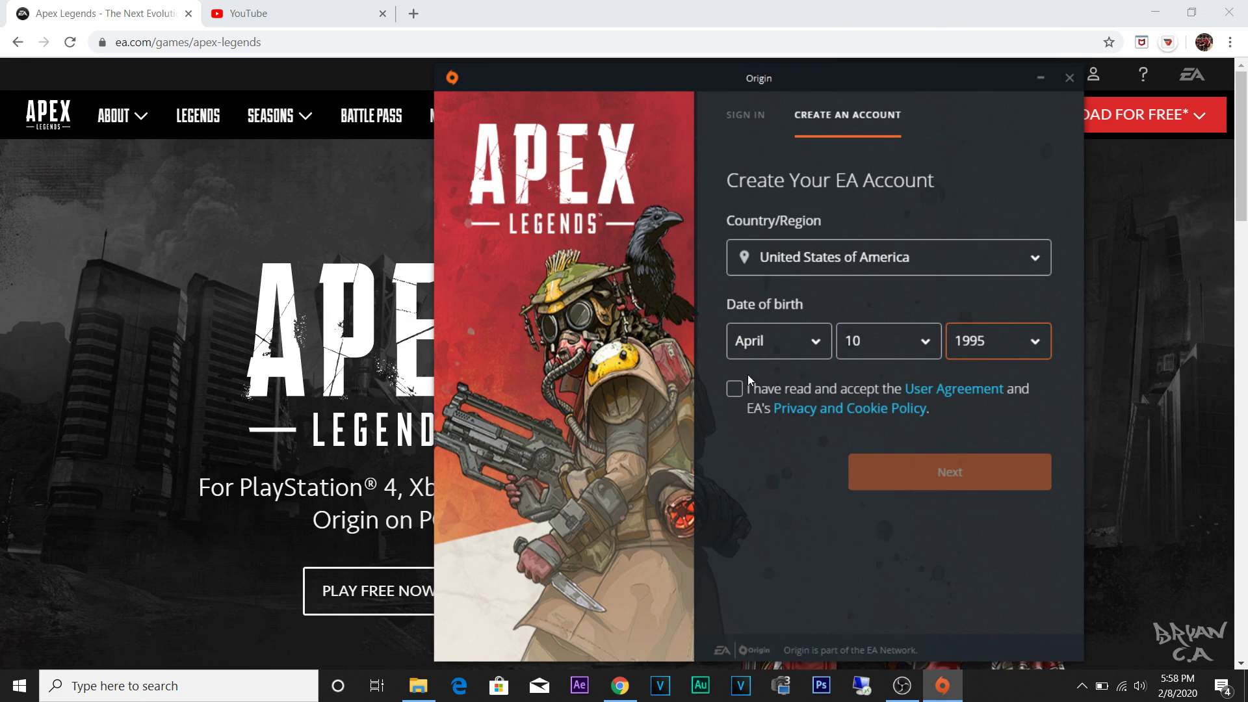
pyautogui.click(735, 389)
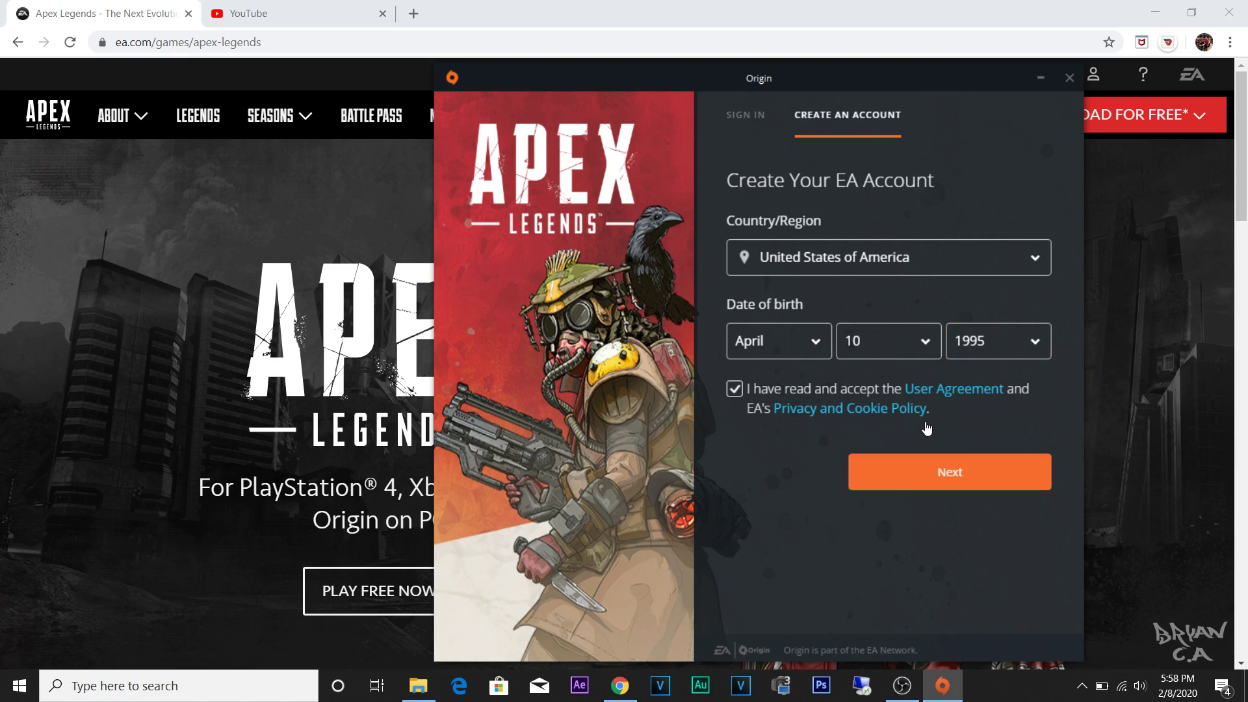
pyautogui.click(934, 474)
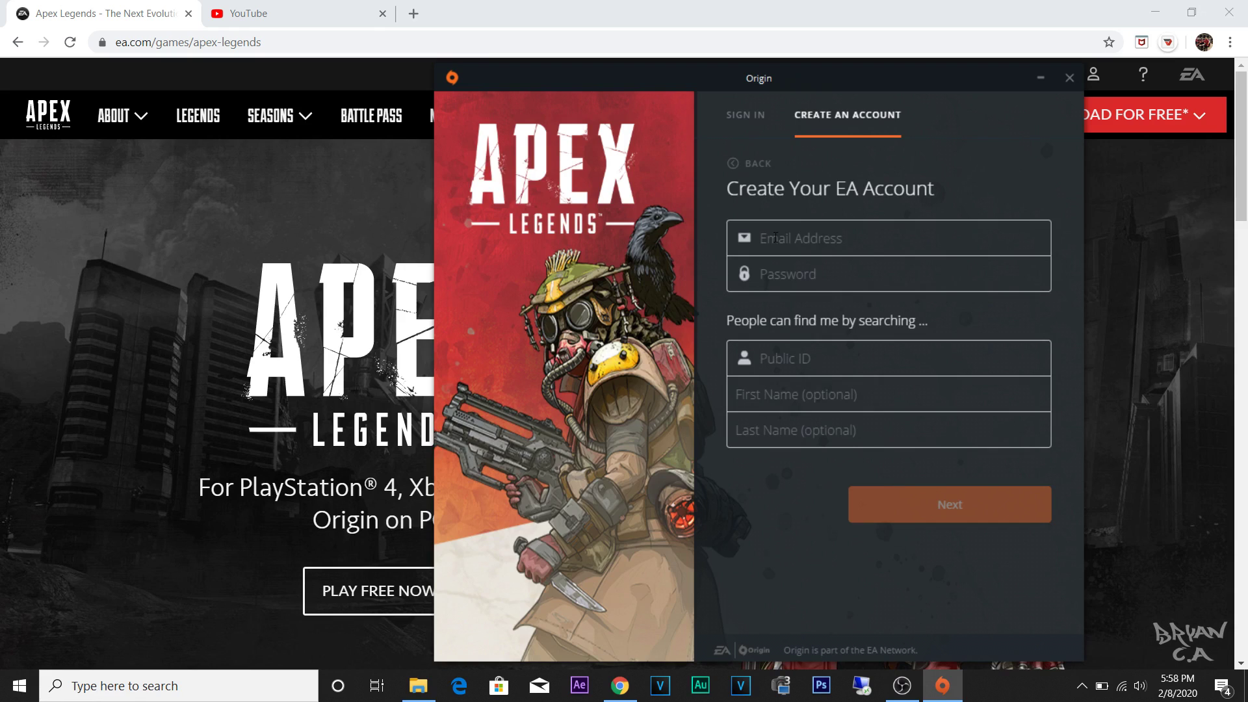
# Step: Enter the account e-mail address, a password, a Public ID and the optional first name
pyautogui.click(776, 238)
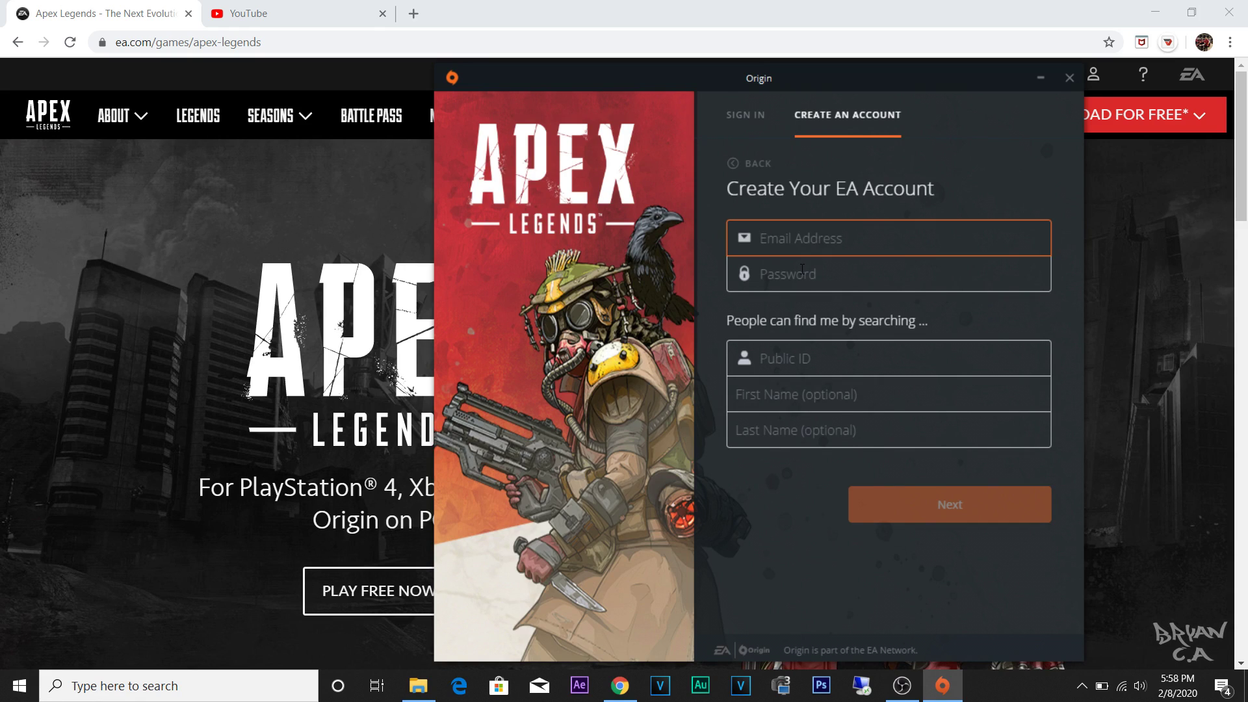
pyautogui.click(786, 359)
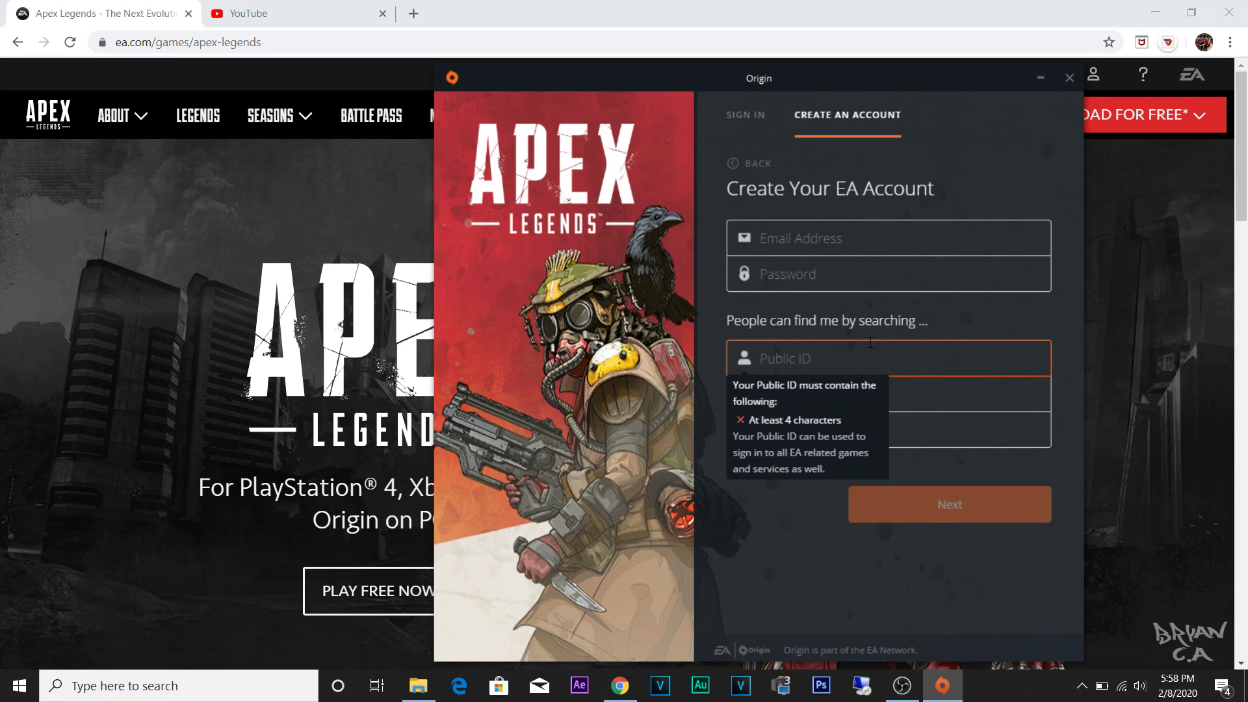
pyautogui.click(934, 394)
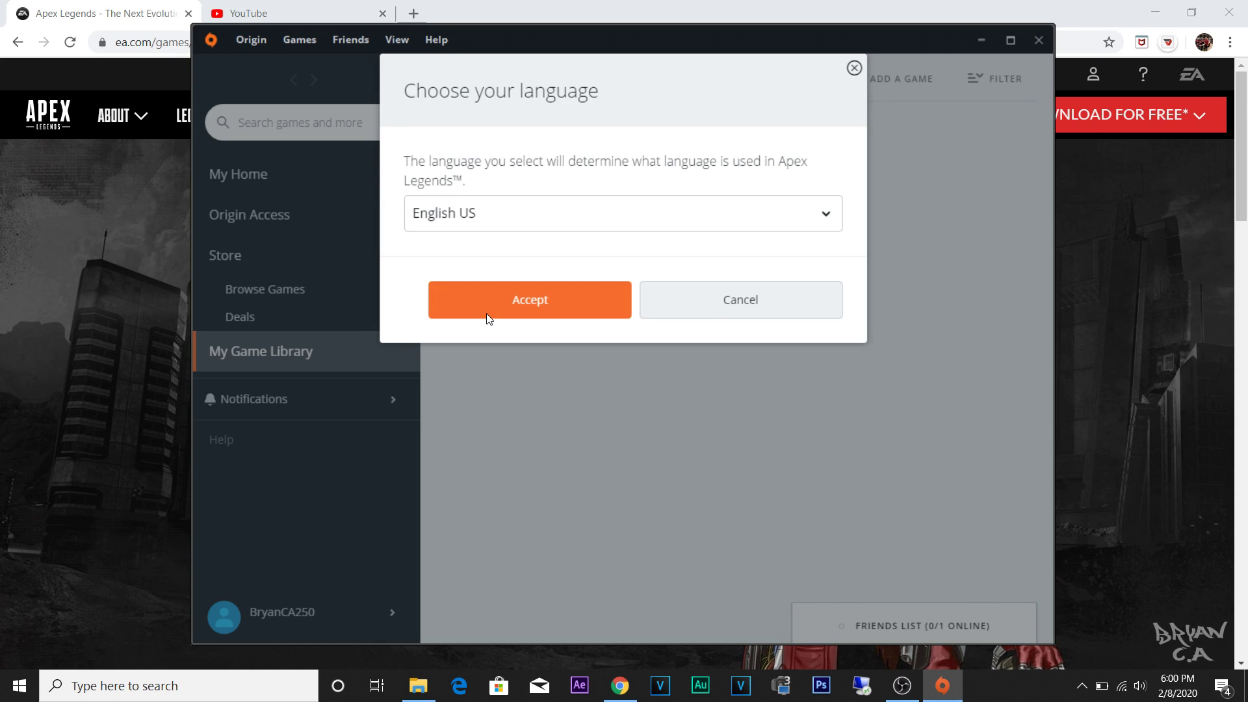
# Step: Accept English US as the Apex Legends game language
pyautogui.click(525, 299)
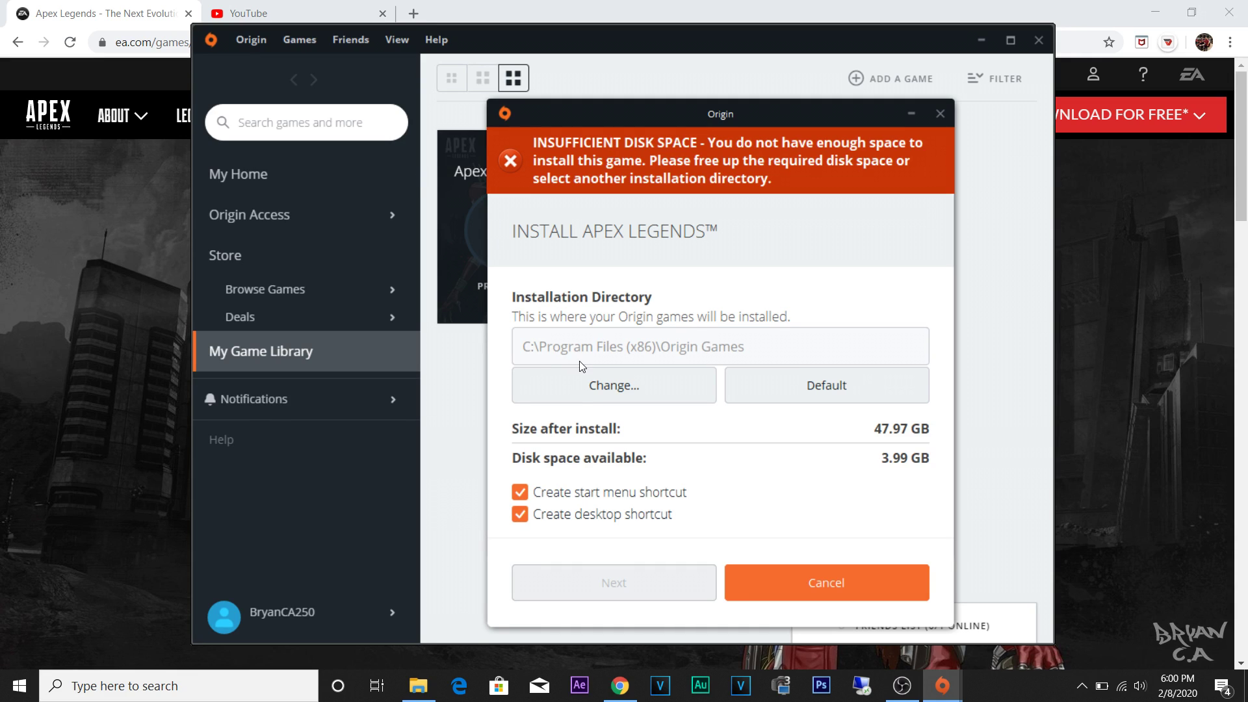
# Step: Change the Apex Legends install folder to D:\apex legends\ on New Volume (D:)
pyautogui.click(571, 394)
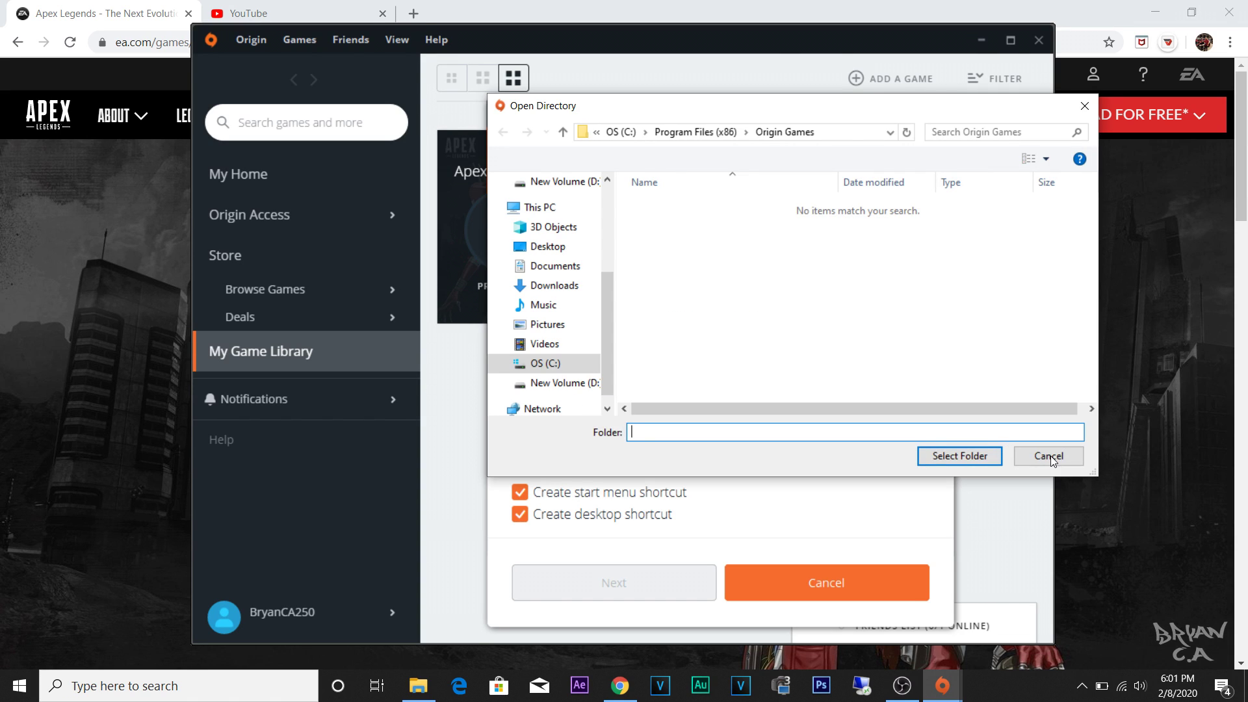
pyautogui.click(1039, 456)
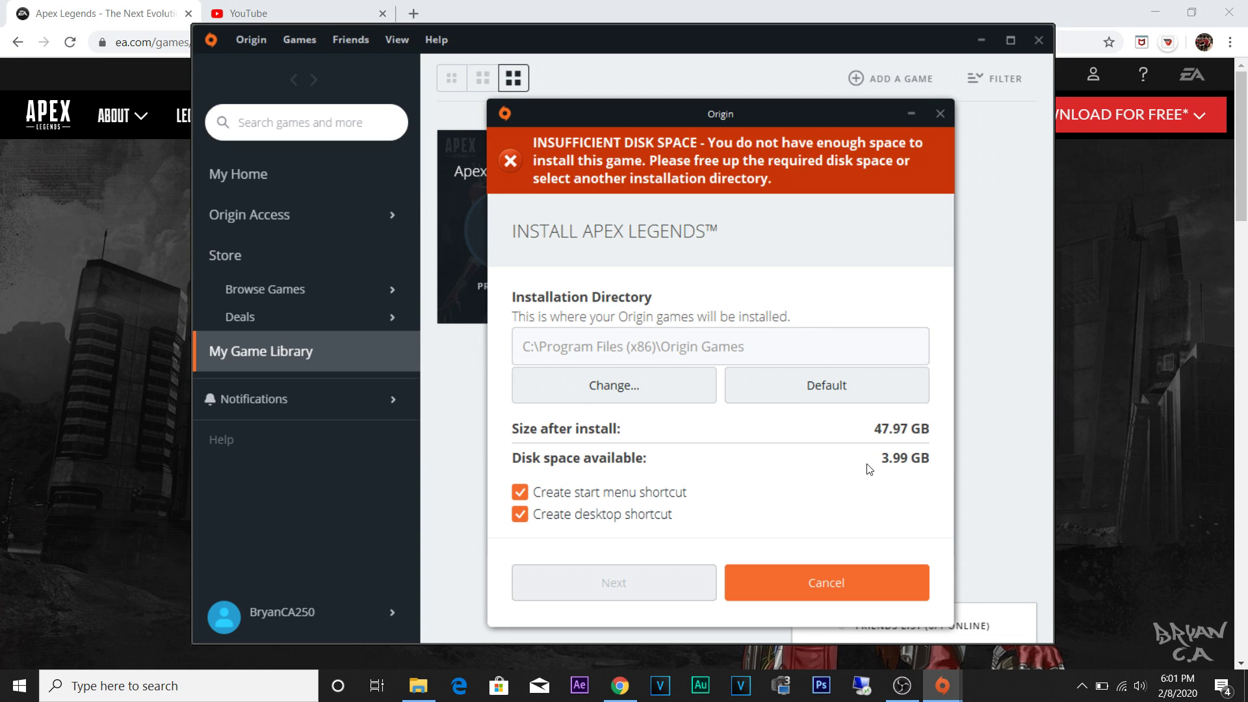
pyautogui.click(611, 386)
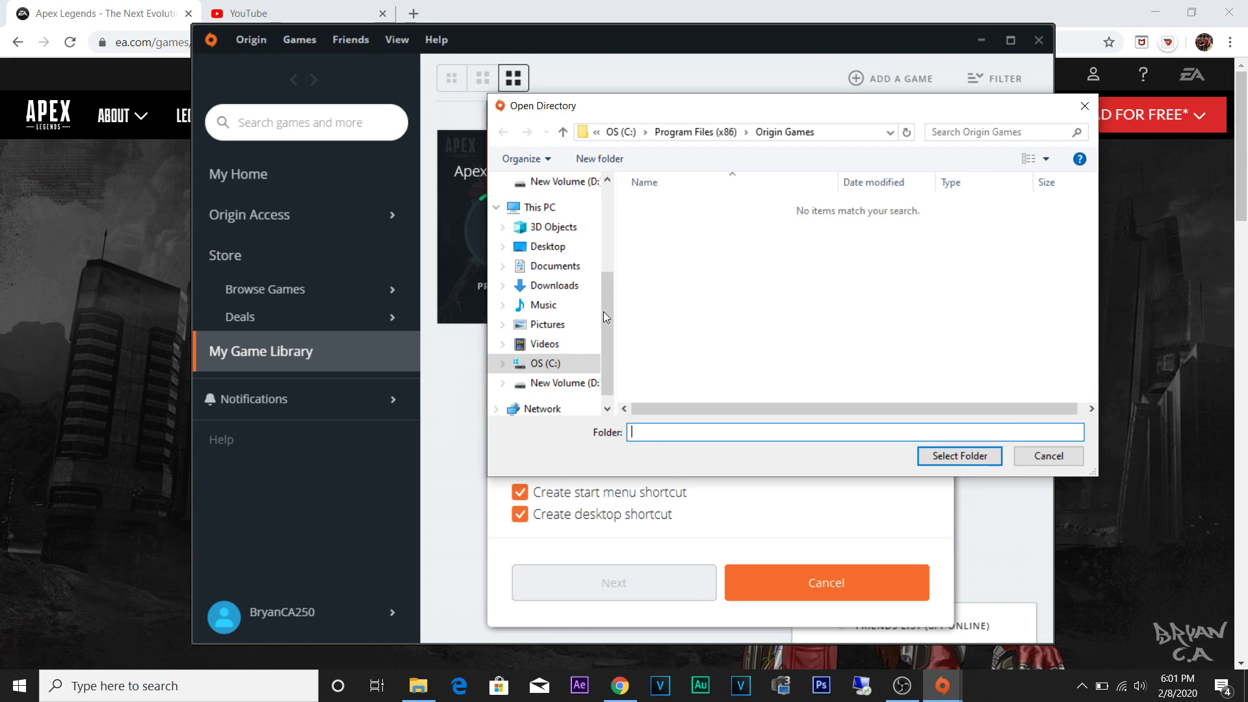
pyautogui.scroll(-1, 603, 317)
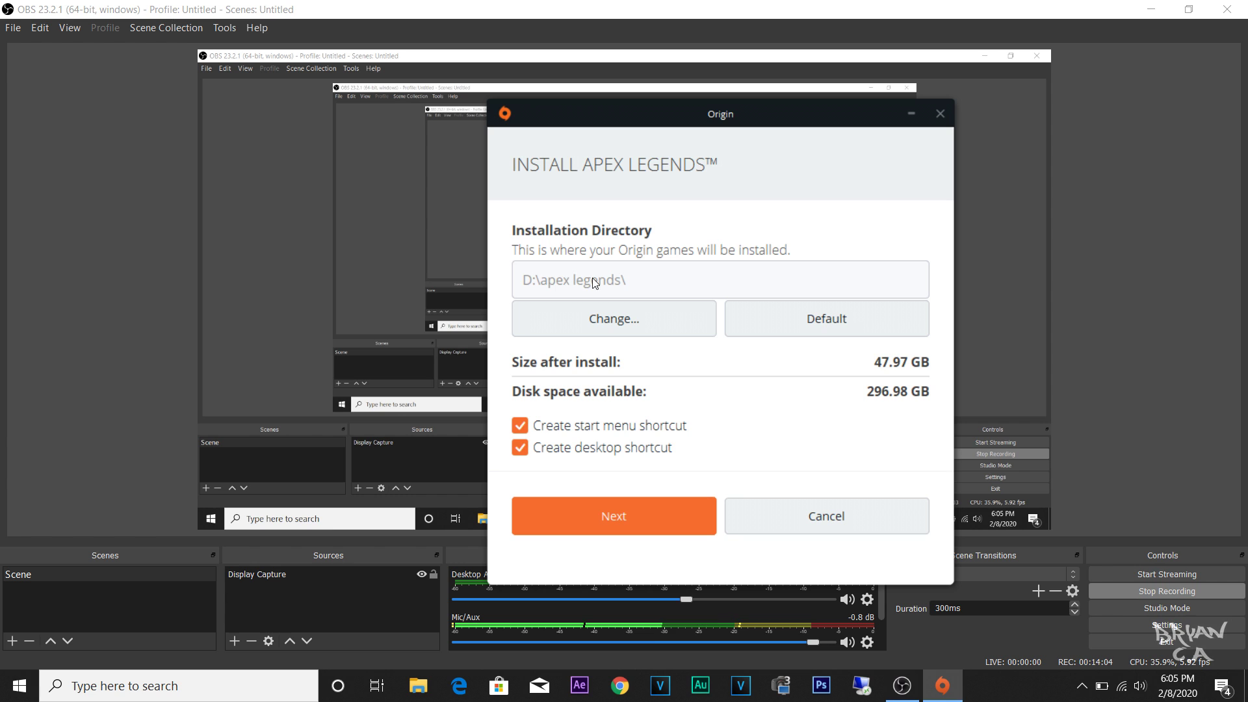
# Step: Keep the D:\apex legends\ location and accept all the Apex Legends license agreements
pyautogui.click(582, 520)
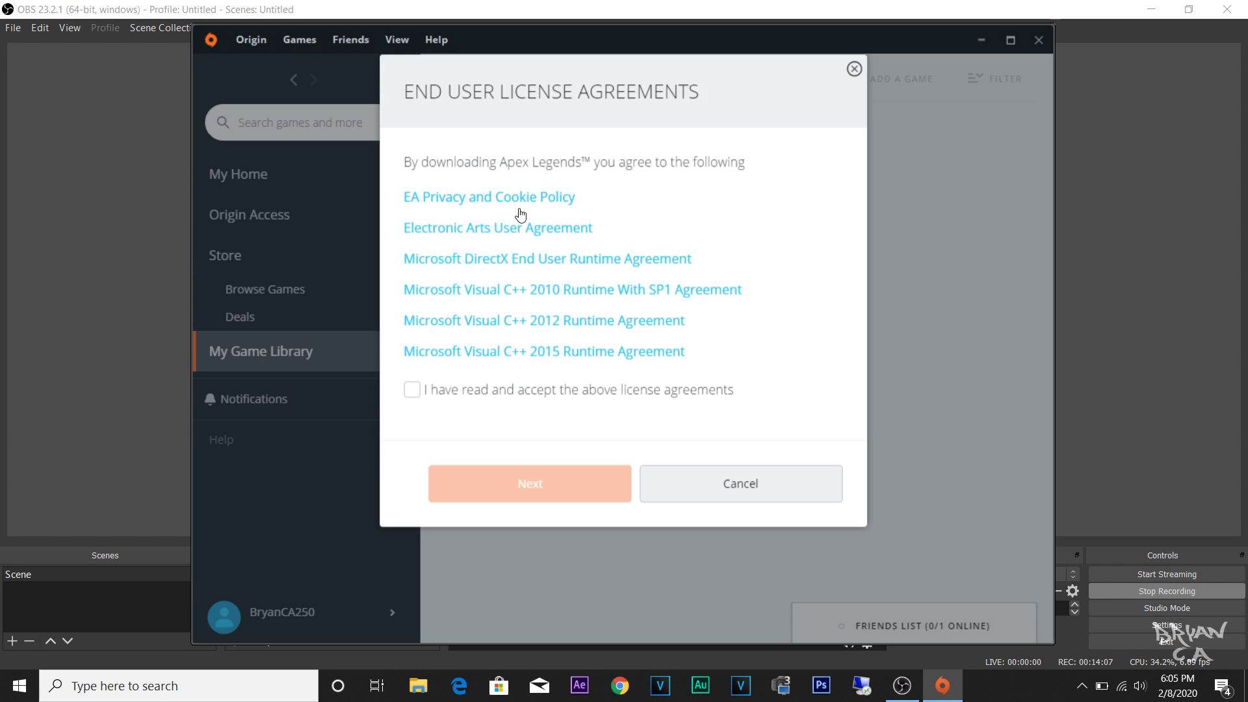
pyautogui.click(414, 391)
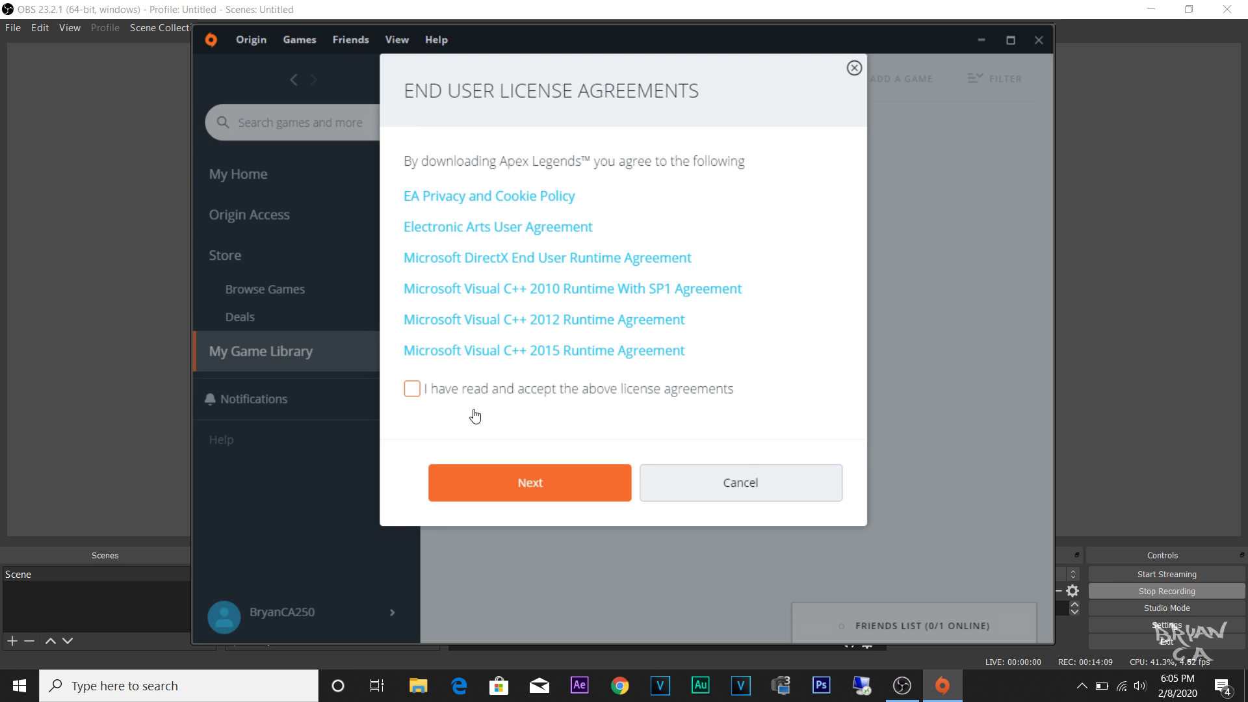
pyautogui.click(513, 495)
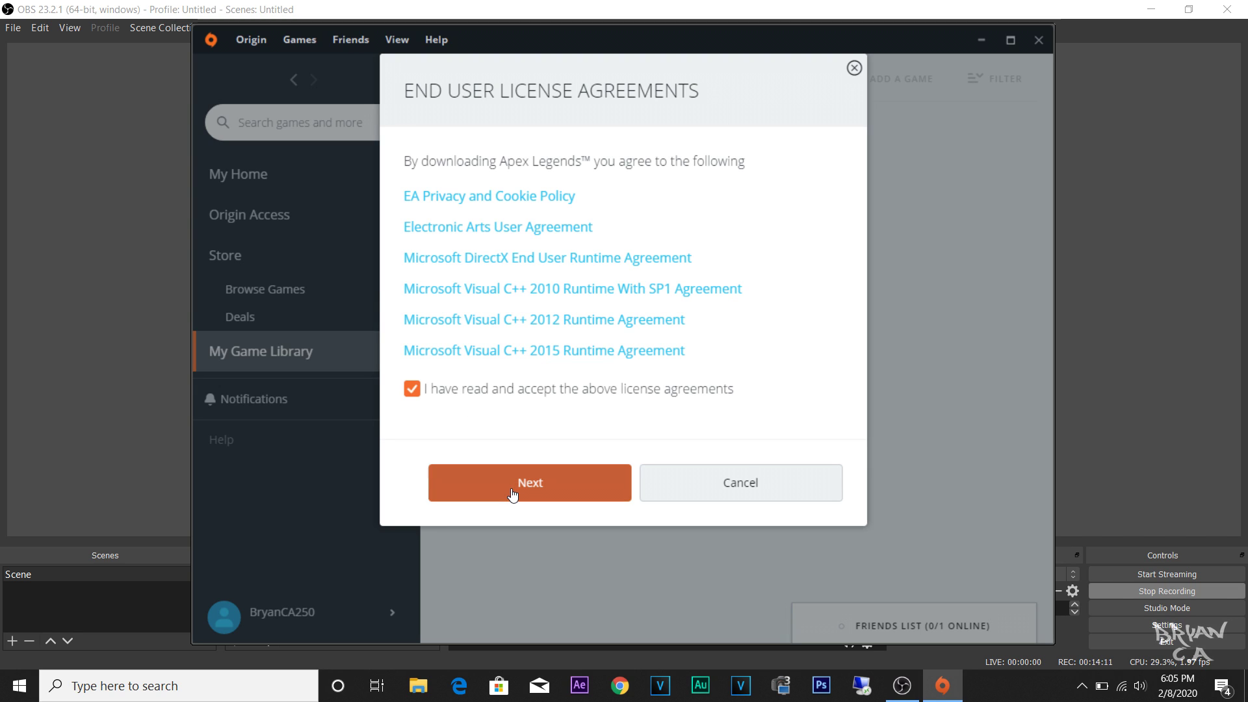